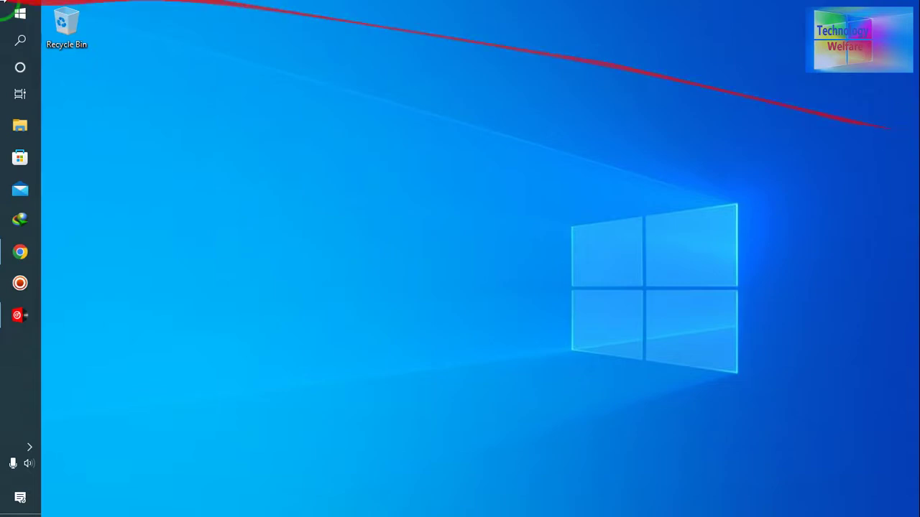
- Launch StarzMirror from its tile in the Windows Start menu
{"action": "left_click", "coordinate": [19, 13]}
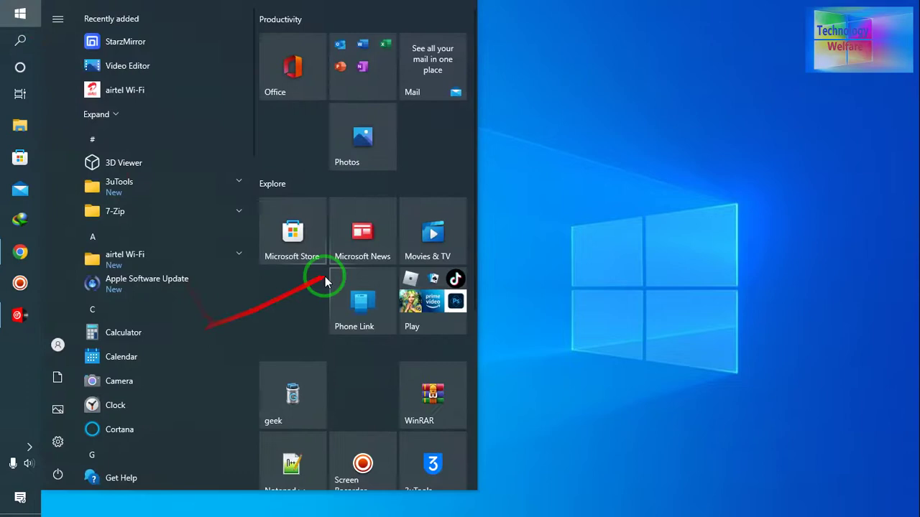
{"action": "scroll", "coordinate": [325, 277], "scroll_direction": "down", "scroll_amount": 3}
{"action": "scroll", "coordinate": [338, 359], "scroll_direction": "down", "scroll_amount": 2}
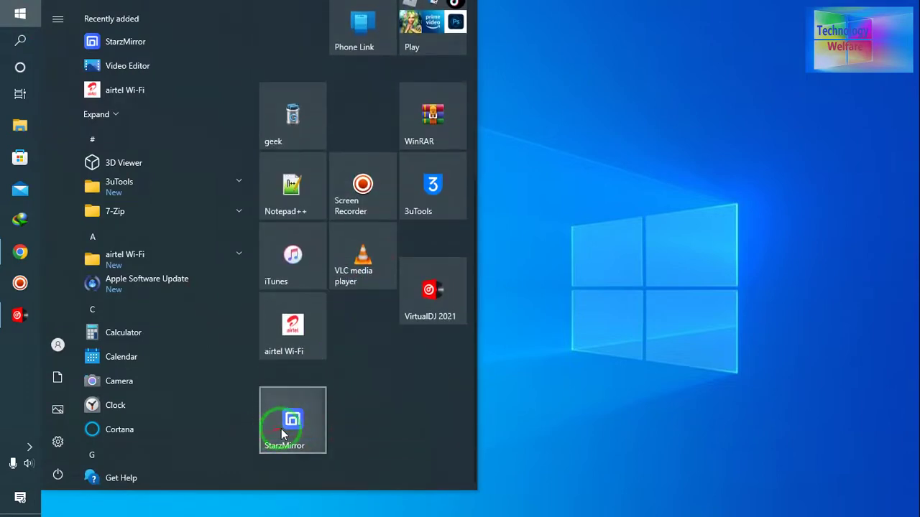
{"action": "left_click", "coordinate": [283, 428]}
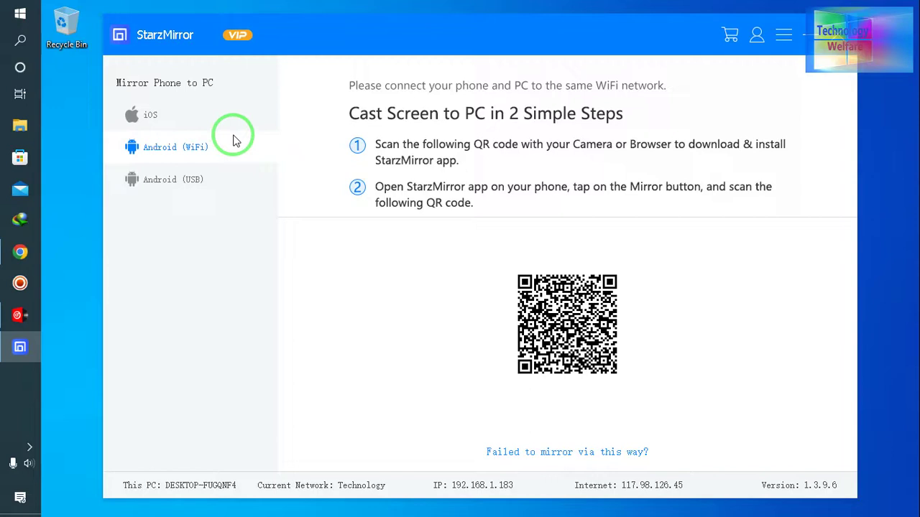
- Choose the WiFi connection method in StarzMirror for iPhone mirroring
{"action": "left_click", "coordinate": [216, 154]}
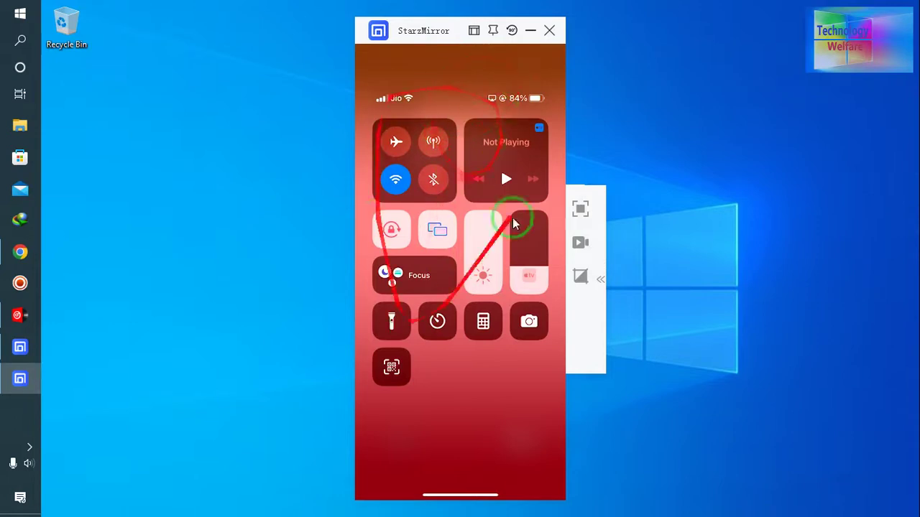
- Open the Screen Mirroring panel in the mirrored iPhone's Control Center
{"action": "left_click", "coordinate": [438, 231]}
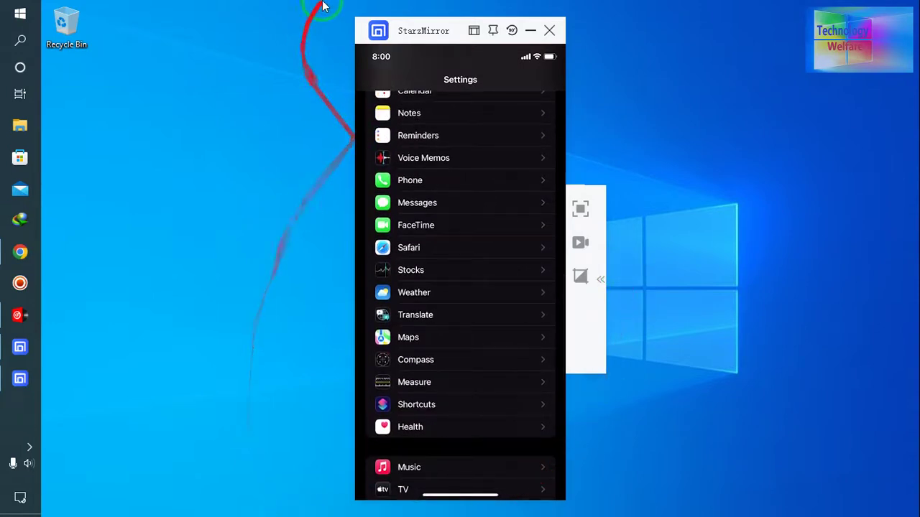
- Move the mirror window left, show the iPhone full screen, then exit full screen
{"action": "mouse_move", "coordinate": [423, 30]}
{"action": "left_mouse_down"}
{"action": "mouse_move", "coordinate": [198, 23]}
{"action": "mouse_move", "coordinate": [478, 26]}
{"action": "mouse_move", "coordinate": [177, 31]}
{"action": "left_mouse_up"}
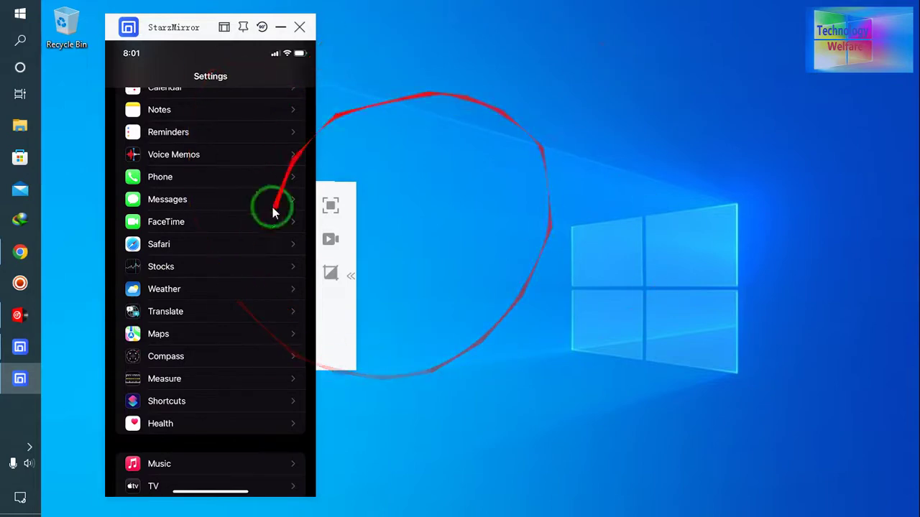
{"action": "left_click", "coordinate": [333, 203]}
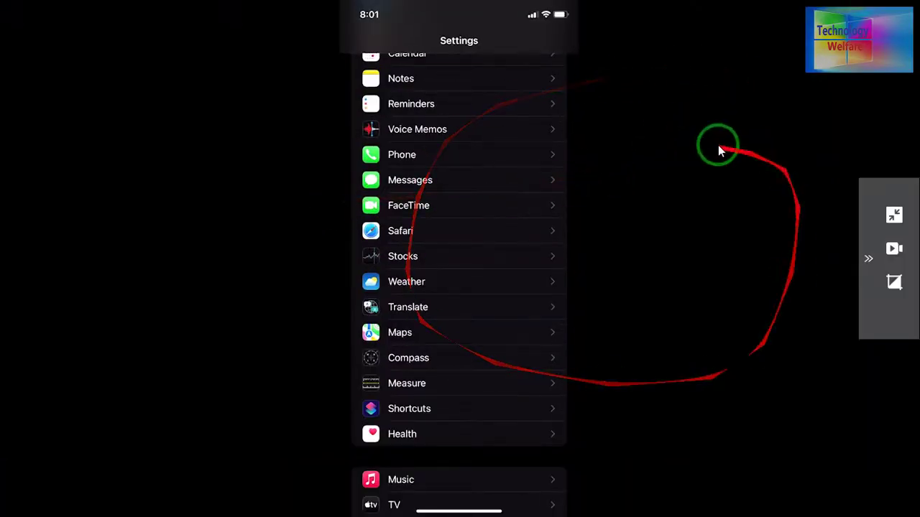
{"action": "left_click", "coordinate": [894, 216]}
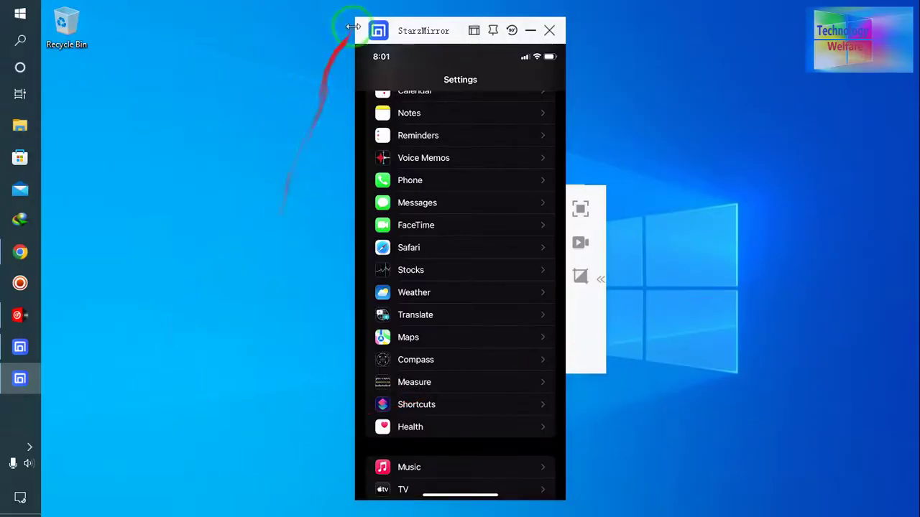
- Drag the StarzMirror window to the upper left of the desktop in two moves
{"action": "mouse_move", "coordinate": [403, 30]}
{"action": "left_mouse_down"}
{"action": "mouse_move", "coordinate": [401, 174]}
{"action": "mouse_move", "coordinate": [403, 26]}
{"action": "mouse_move", "coordinate": [223, 31]}
{"action": "left_mouse_up"}
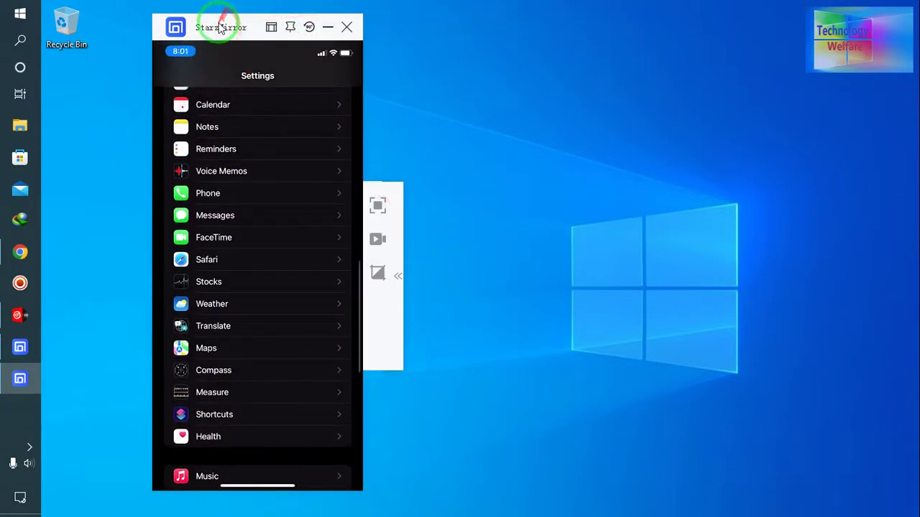
{"action": "left_click_drag", "start_coordinate": [244, 43], "coordinate": [185, 43]}
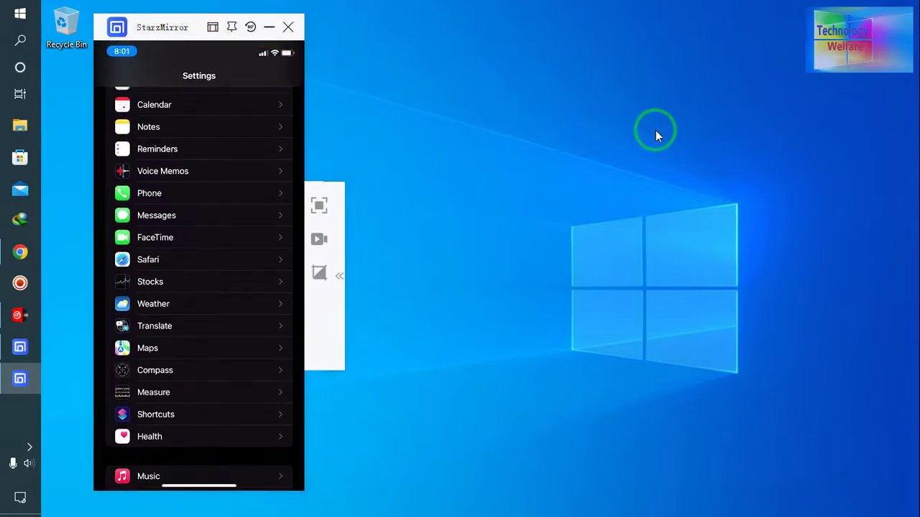